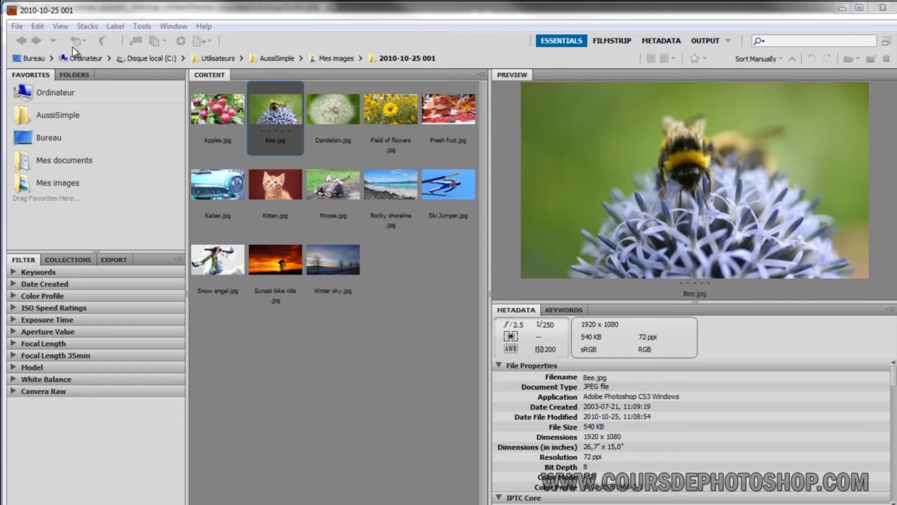
# - Start getting photos from a camera with the Photo Downloader, using F:\<Camera or Card Reader> as the source
pyautogui.click(16, 27)
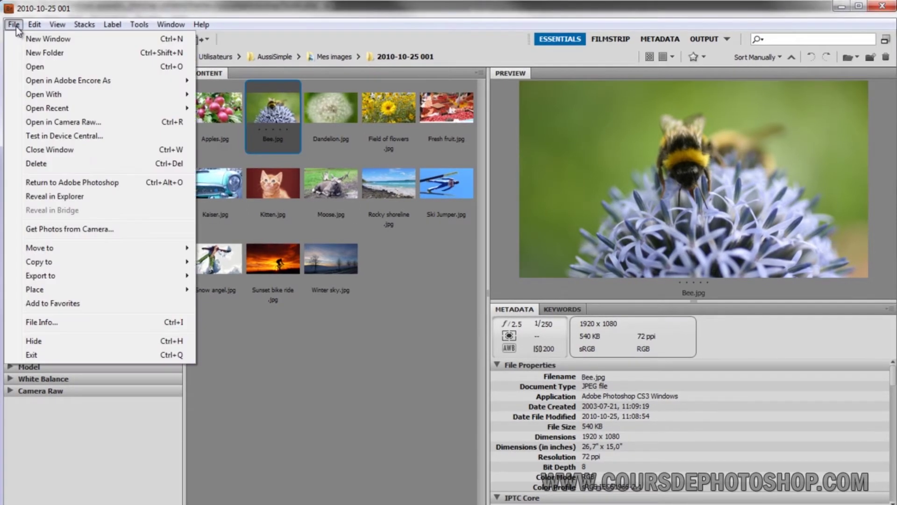
pyautogui.click(58, 228)
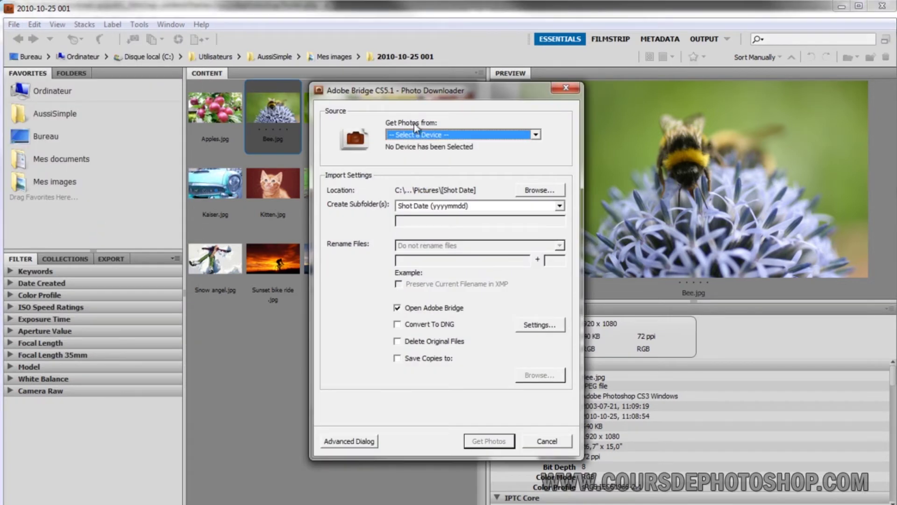
pyautogui.click(451, 135)
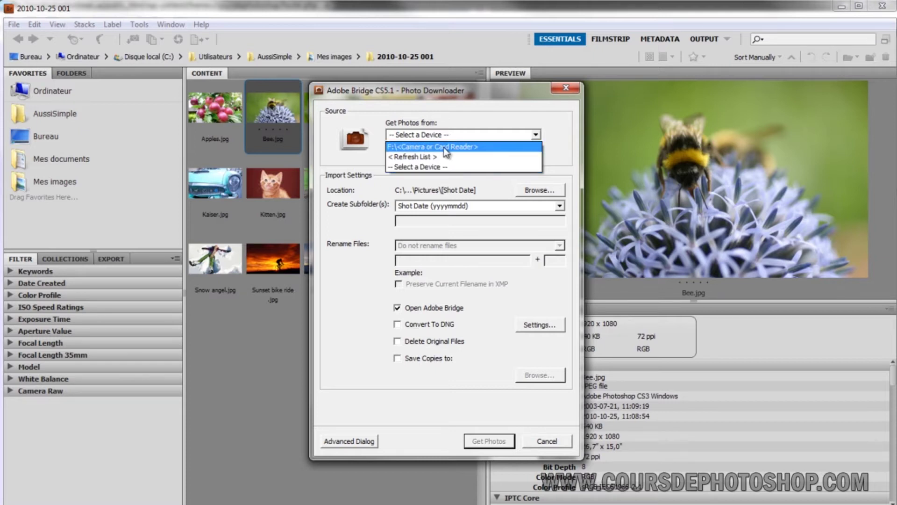
pyautogui.click(451, 146)
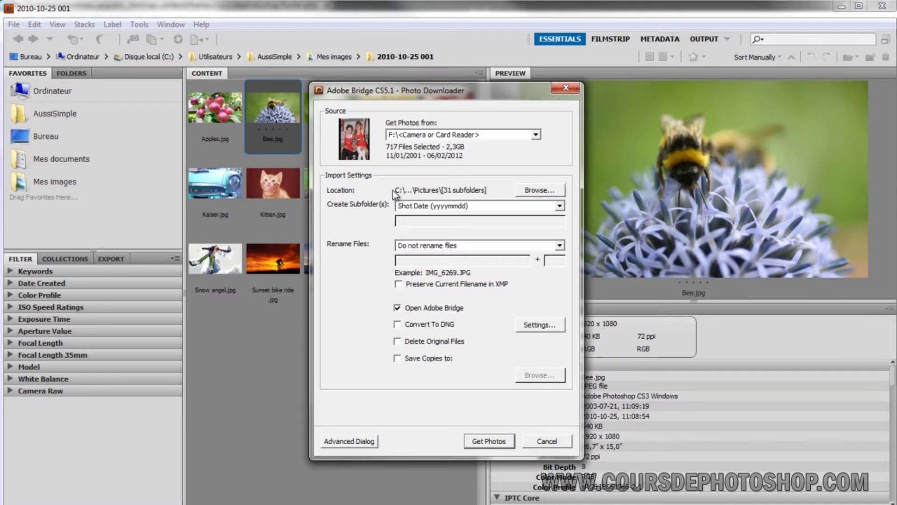
# - Set the import location to the Mes images folder, with subfolders created by Shot Date (yyyymmdd)
pyautogui.click(539, 190)
pyautogui.click(400, 328)
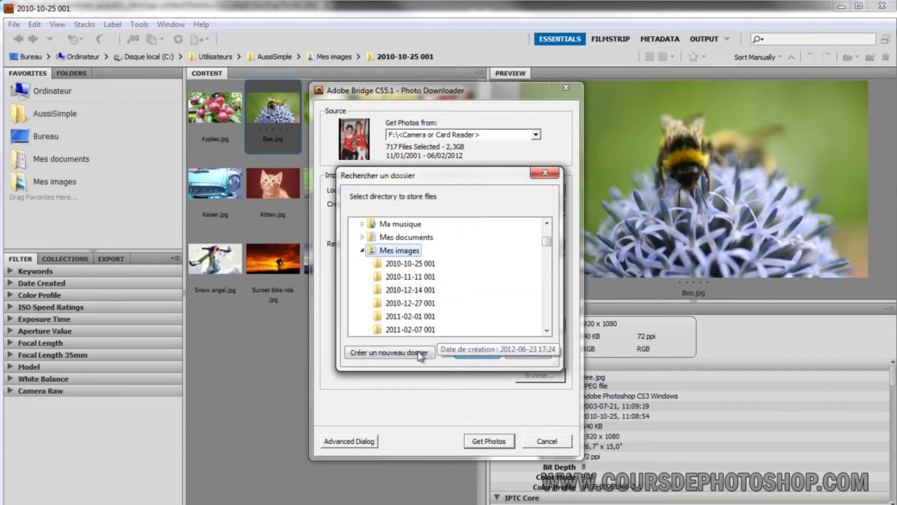
pyautogui.click(474, 353)
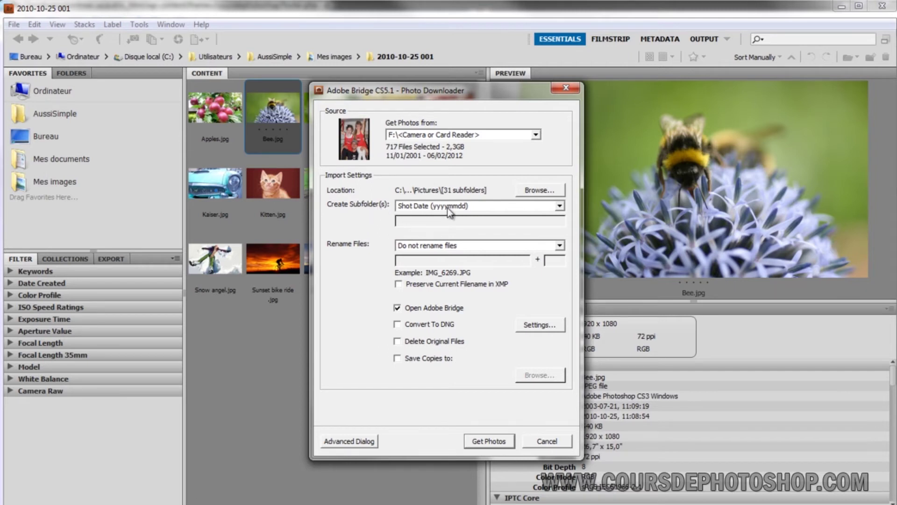
pyautogui.click(419, 207)
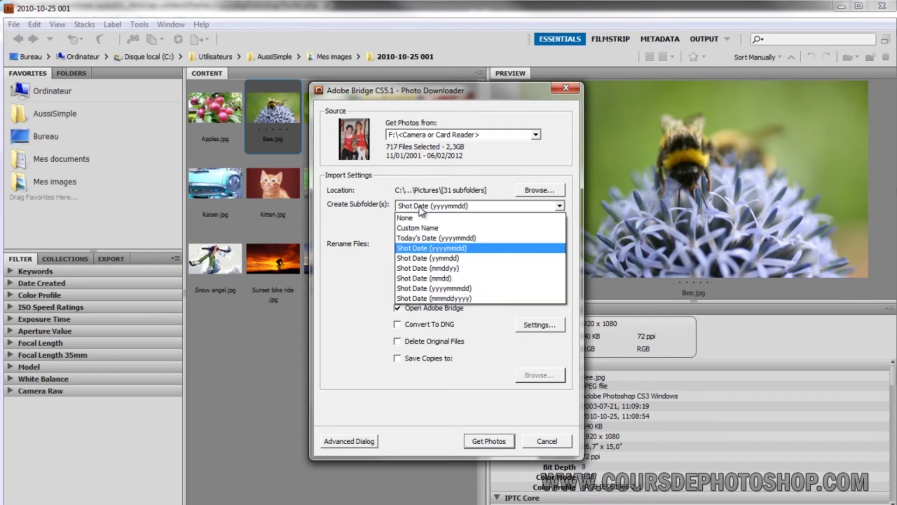
pyautogui.click(432, 249)
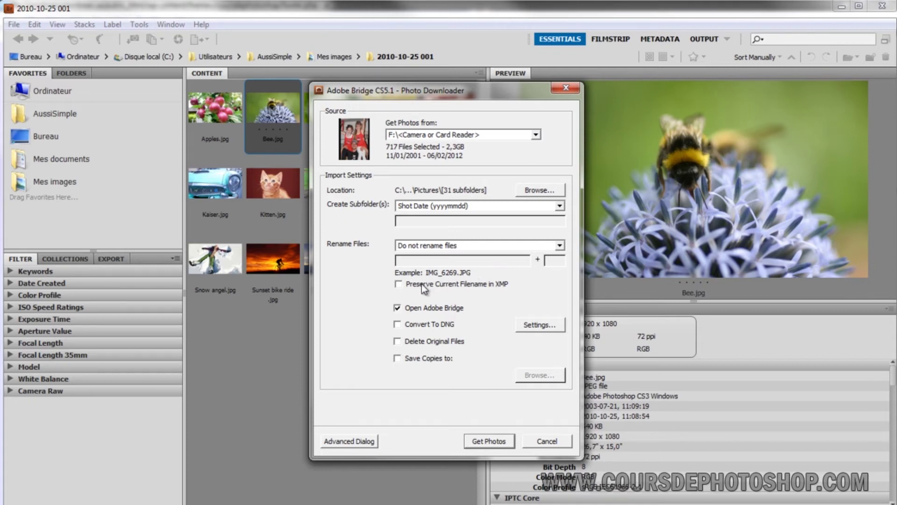
# - Set the imported files to be renamed with the custom name souper_benefice_danza_fuzion
pyautogui.click(449, 245)
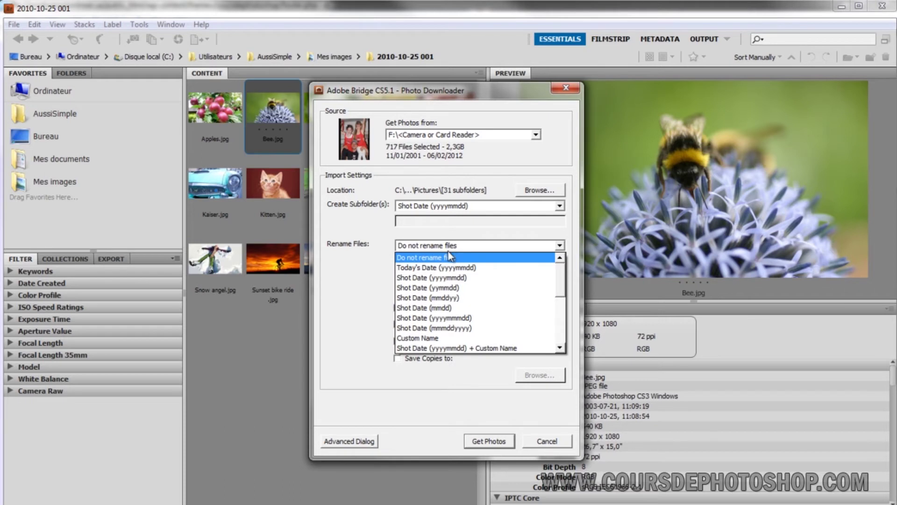
pyautogui.click(442, 278)
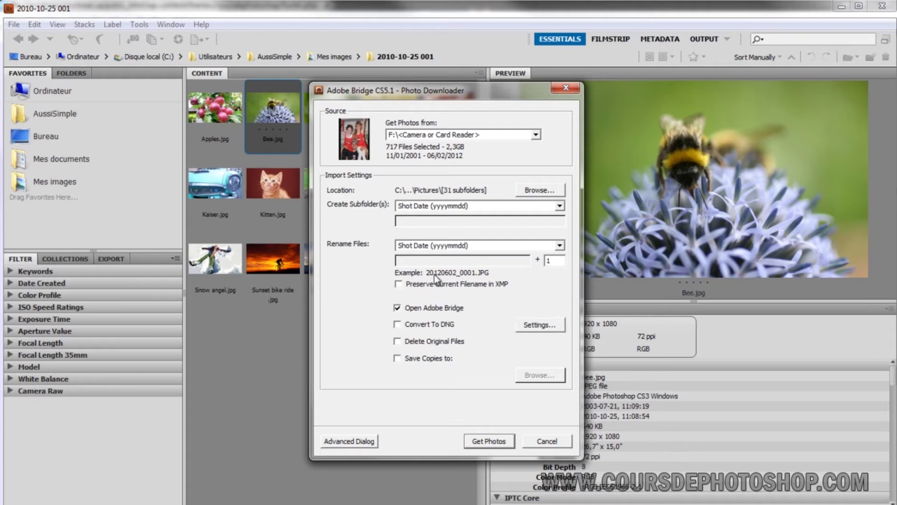
pyautogui.click(472, 245)
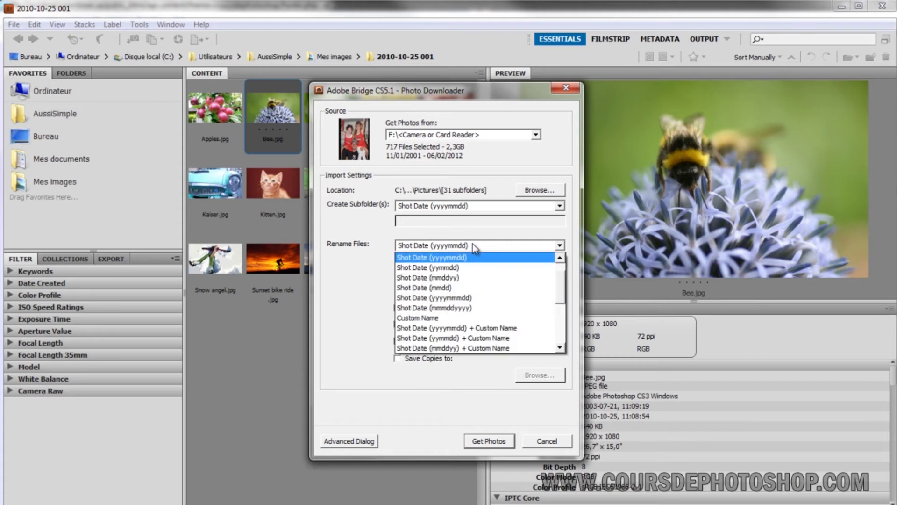
pyautogui.click(447, 318)
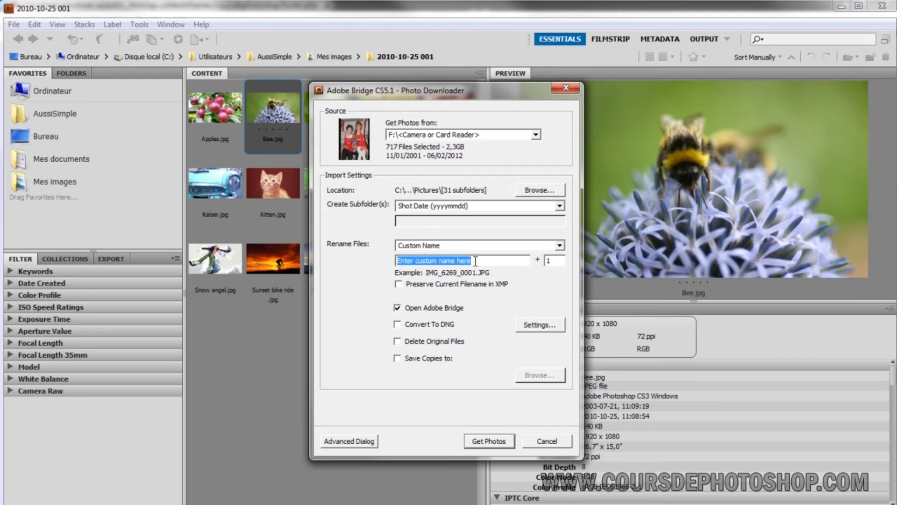
pyautogui.write('so')
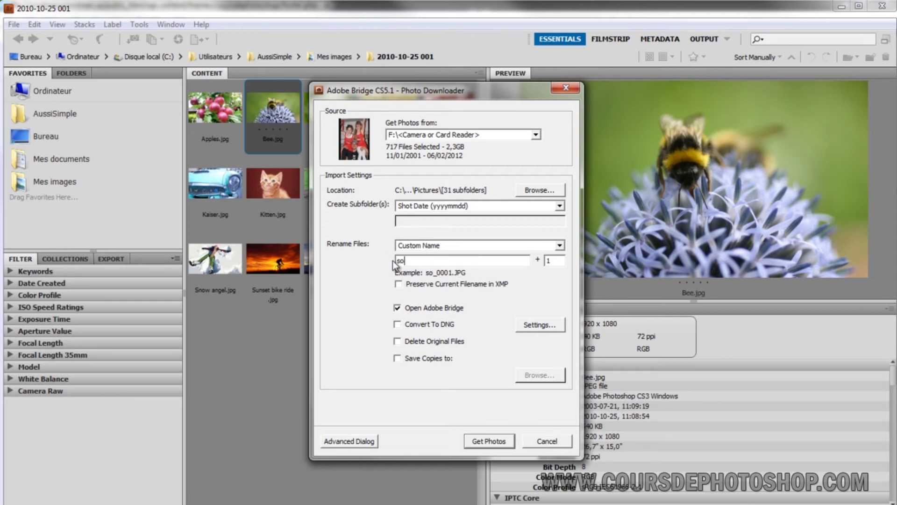
pyautogui.write('uper_benefice')
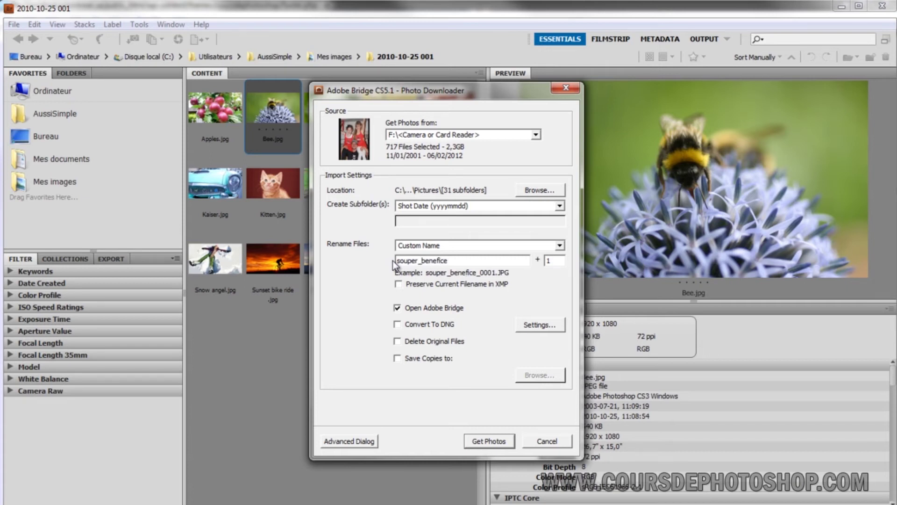
pyautogui.write('_danza_fuzio')
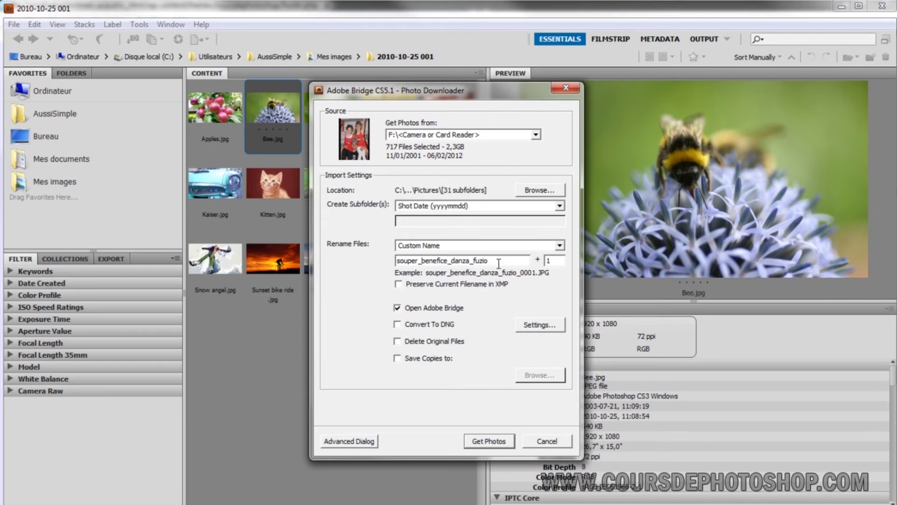
pyautogui.write('n')
# - Set the file numbering to start at 51 and switch the Photo Downloader to its advanced dialog
pyautogui.doubleClick(546, 262)
pyautogui.write('51')
pyautogui.click(398, 342)
pyautogui.click(366, 441)
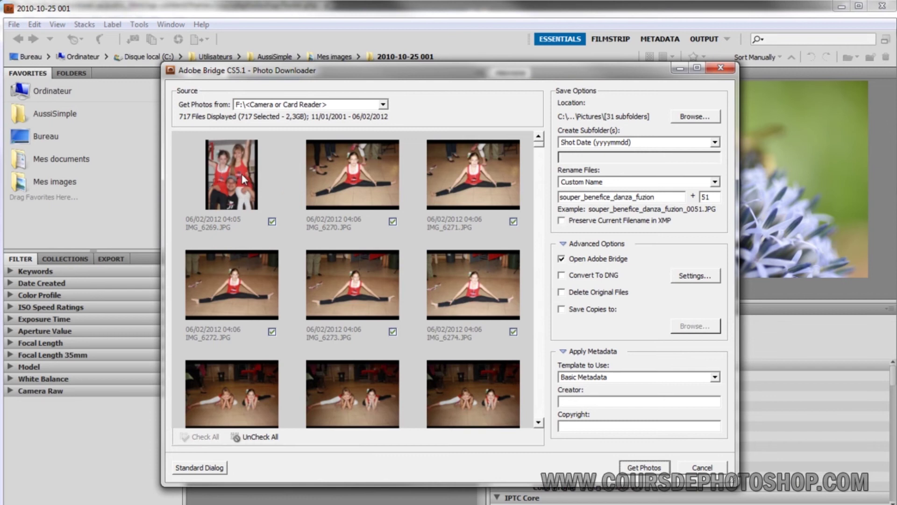
# - Select the range of photo thumbnails ending at IMG_6295.JPG
pyautogui.scroll(-4, 370, 257)
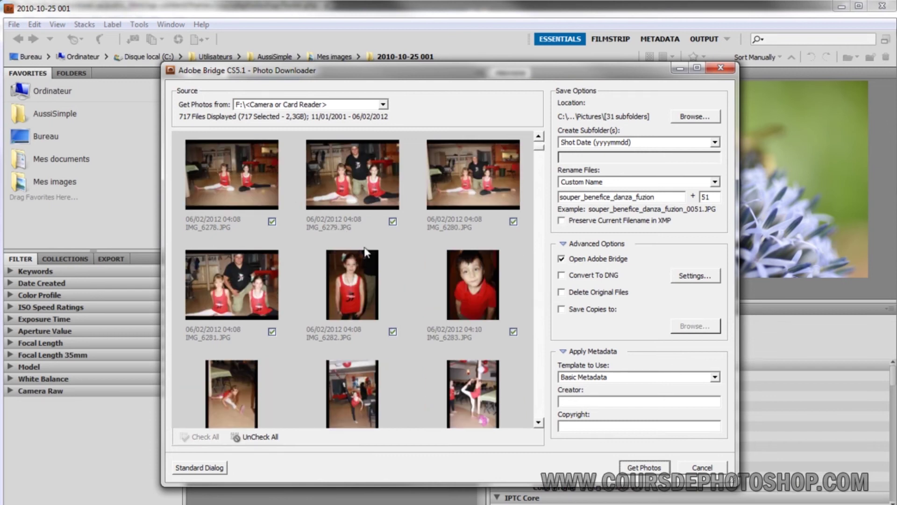
pyautogui.scroll(-4, 370, 257)
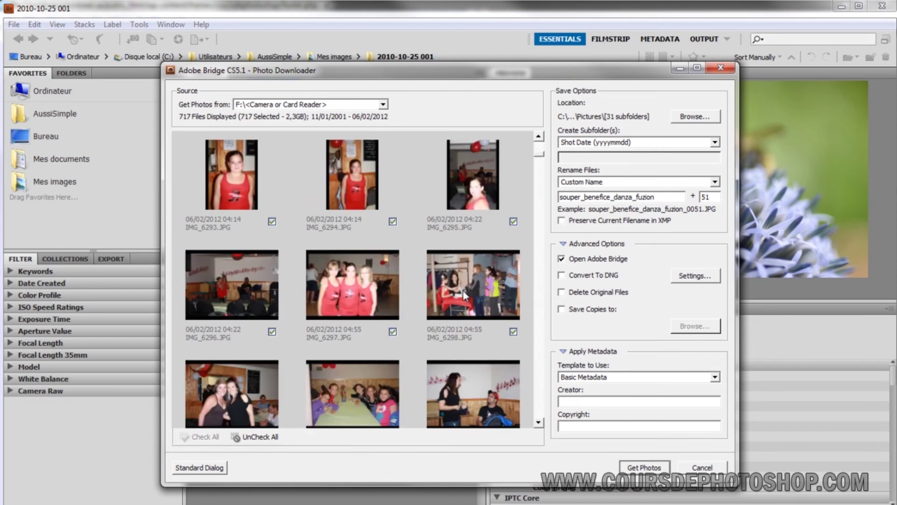
pyautogui.keyDown('shift'); pyautogui.click(471, 192); pyautogui.keyUp('shift')
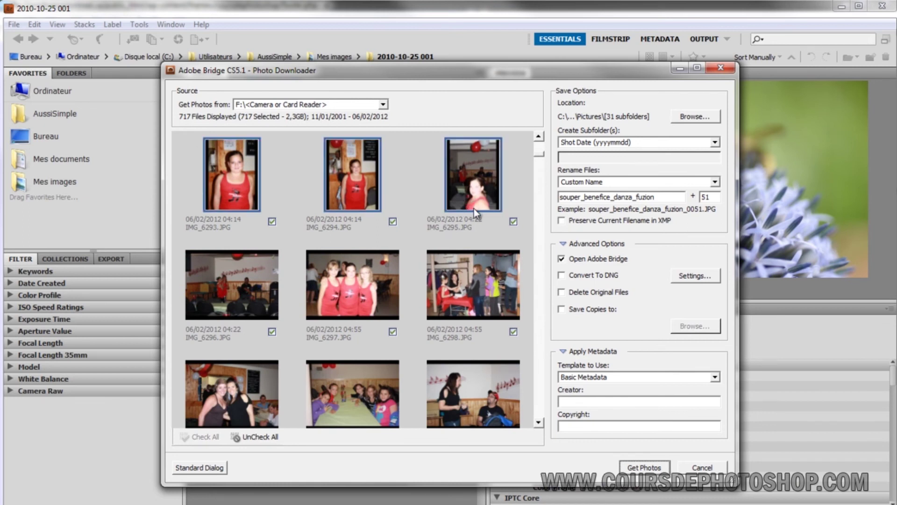
pyautogui.scroll(8, 293, 248)
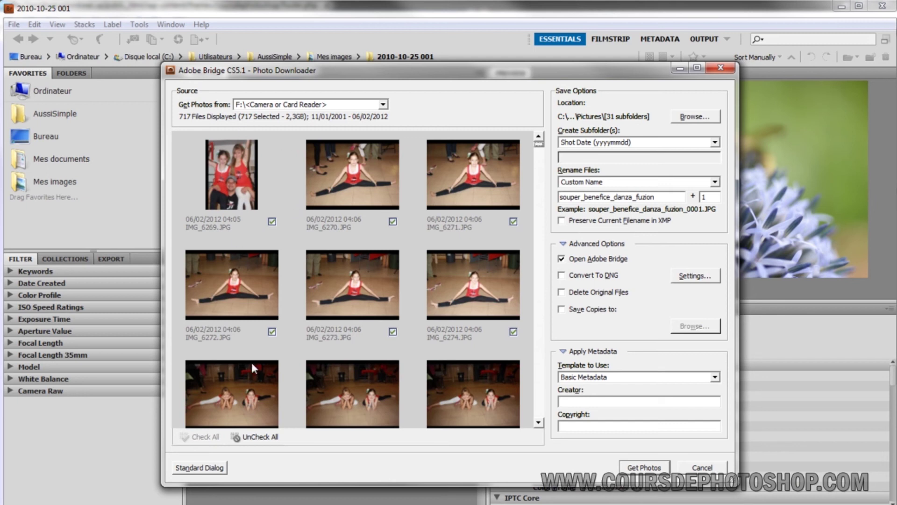
# - Uncheck all photos, then check only IMG_6269, IMG_6270, IMG_6271, IMG_6273 and IMG_6274 for import
pyautogui.click(252, 438)
pyautogui.click(247, 203)
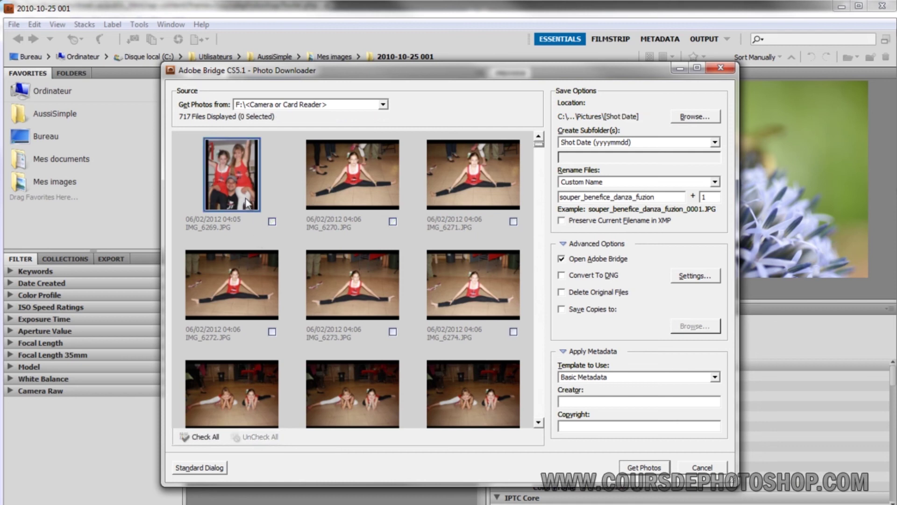
pyautogui.click(272, 221)
pyautogui.click(381, 202)
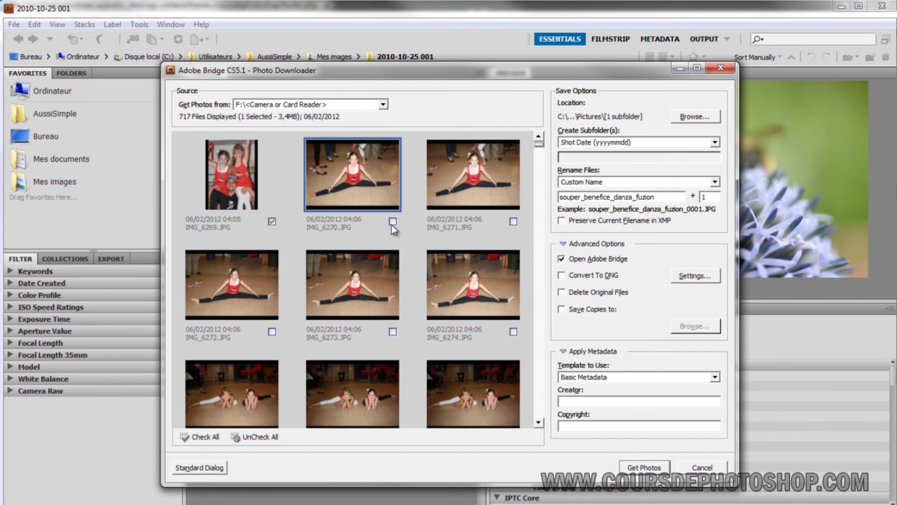
pyautogui.click(514, 221)
pyautogui.click(513, 331)
pyautogui.click(394, 334)
# - Select the photo range IMG_6272 to IMG_6275 and check it for import as a group
pyautogui.click(228, 301)
pyautogui.keyDown('shift'); pyautogui.click(239, 413); pyautogui.keyUp('shift')
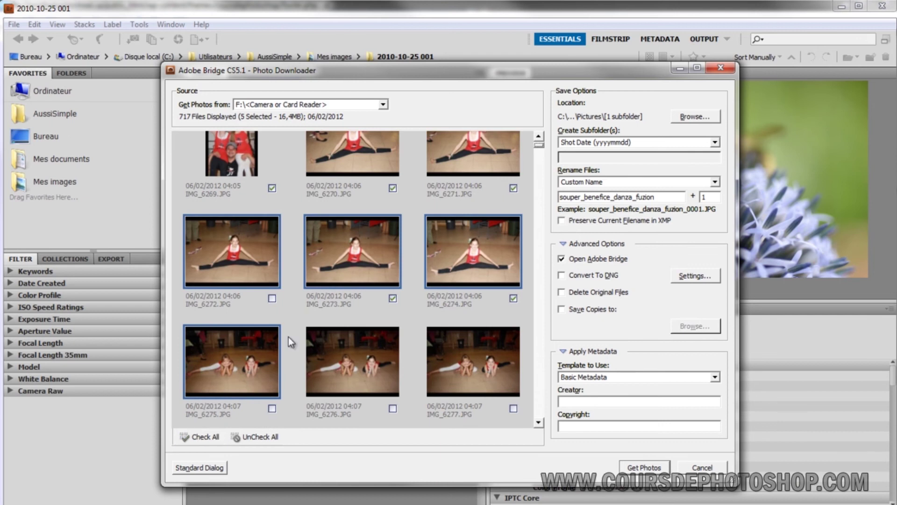
pyautogui.click(271, 299)
# - Select the photo range IMG_6276 to IMG_6313 and check all of it for import
pyautogui.click(358, 369)
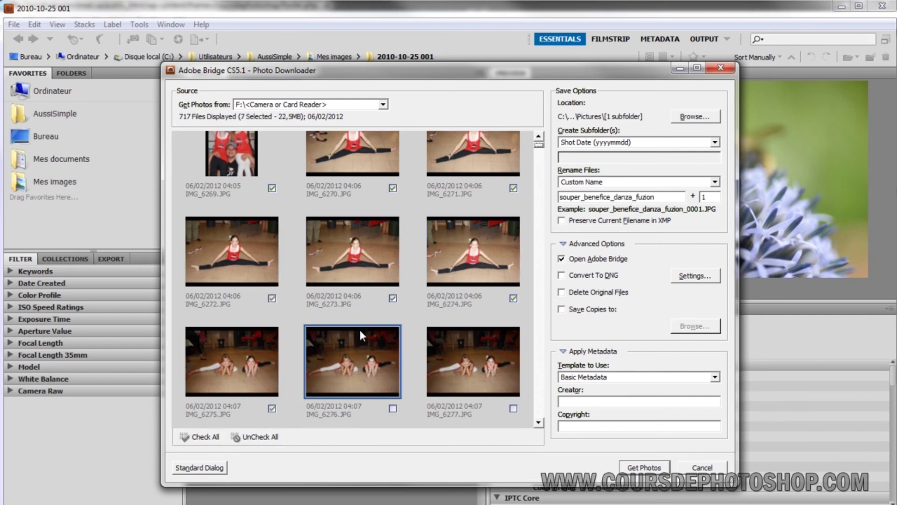
pyautogui.scroll(-1, 428, 273)
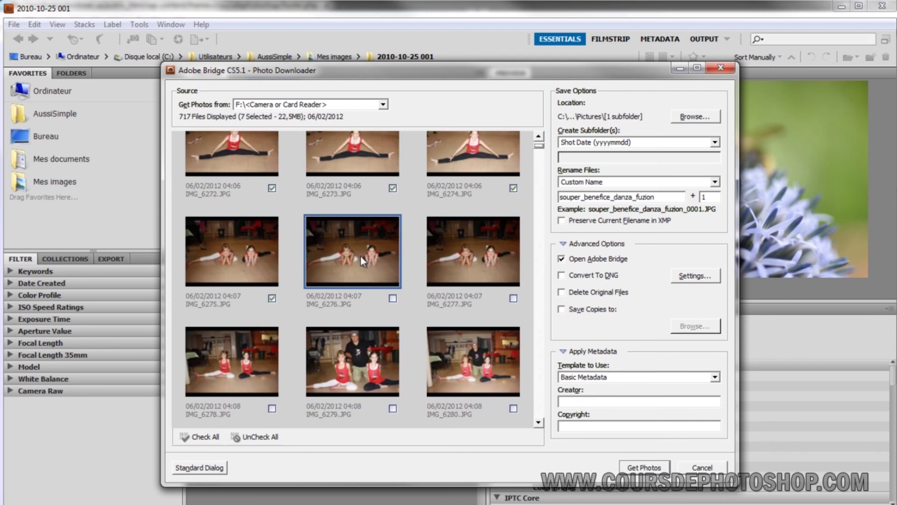
pyautogui.scroll(-3, 362, 255)
pyautogui.scroll(-4, 429, 275)
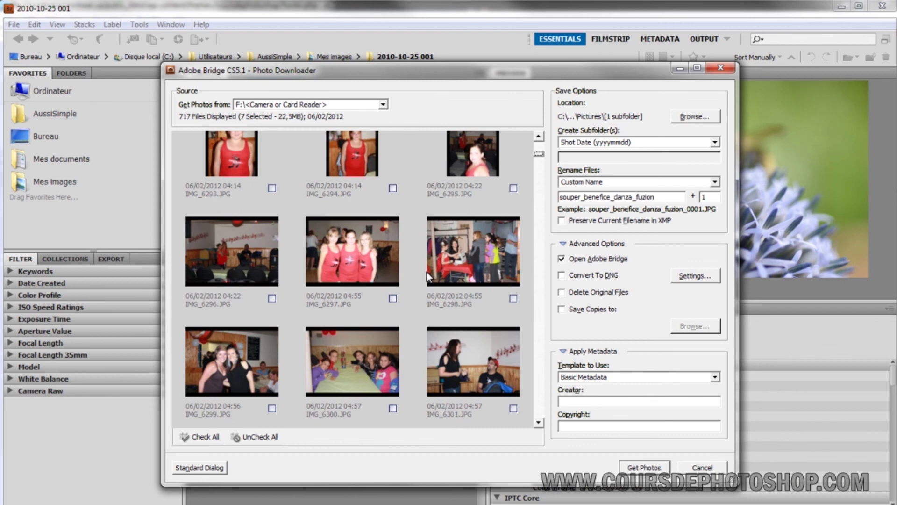
pyautogui.scroll(-4, 428, 277)
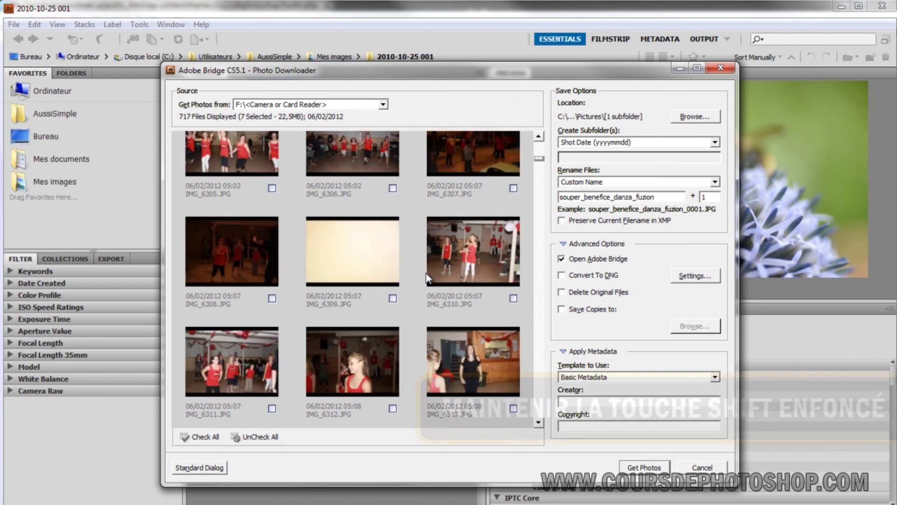
pyautogui.scroll(-1, 360, 268)
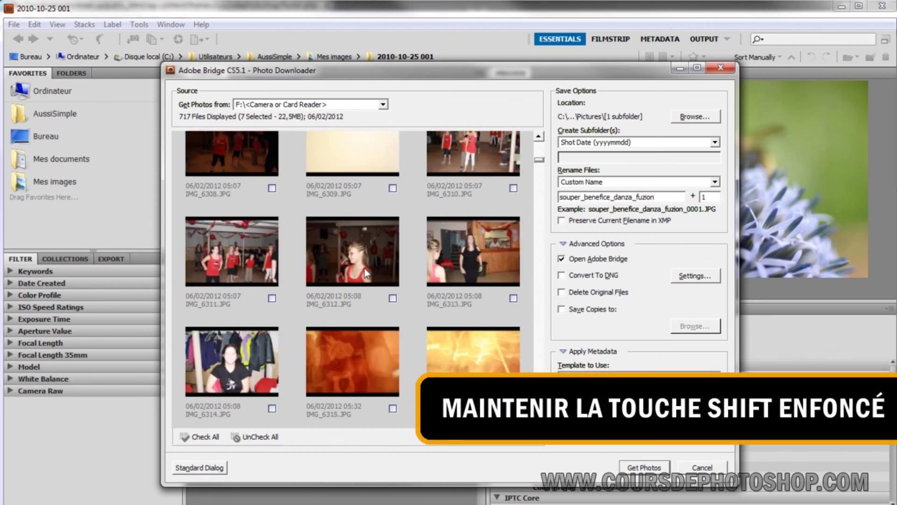
pyautogui.keyDown('shift'); pyautogui.click(471, 256); pyautogui.keyUp('shift')
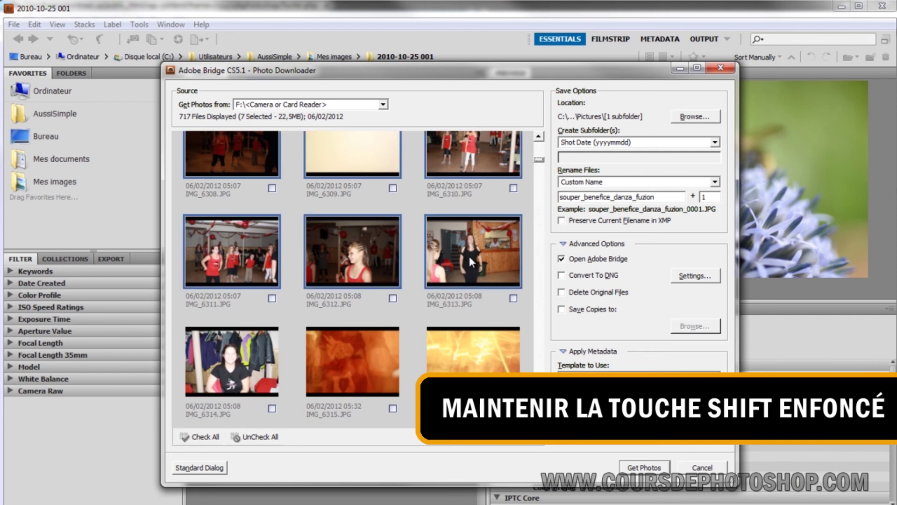
pyautogui.click(513, 300)
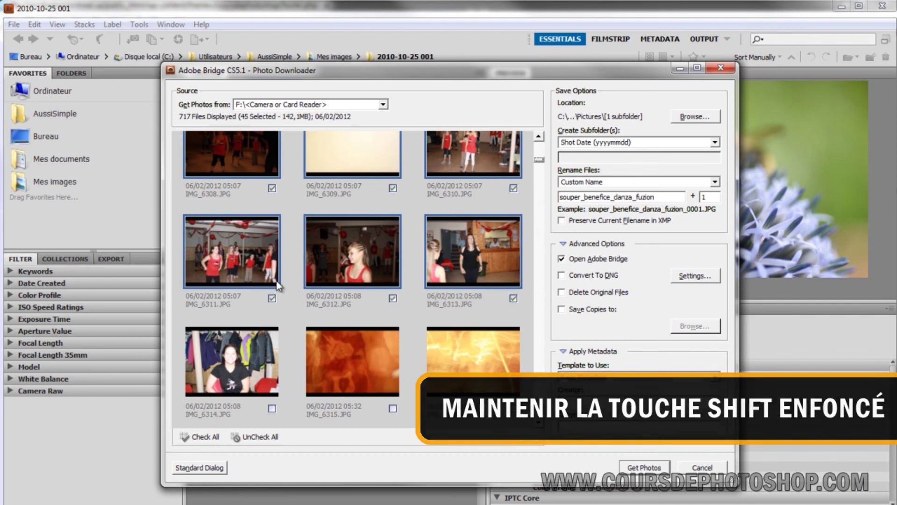
# - Review the checked photos back to the start of the list and import them
pyautogui.scroll(4, 327, 210)
pyautogui.scroll(9, 443, 223)
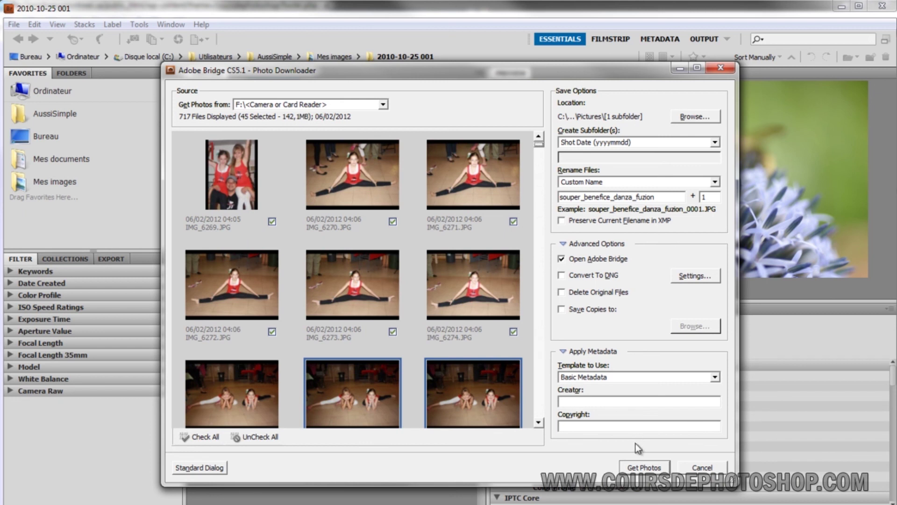
pyautogui.click(632, 468)
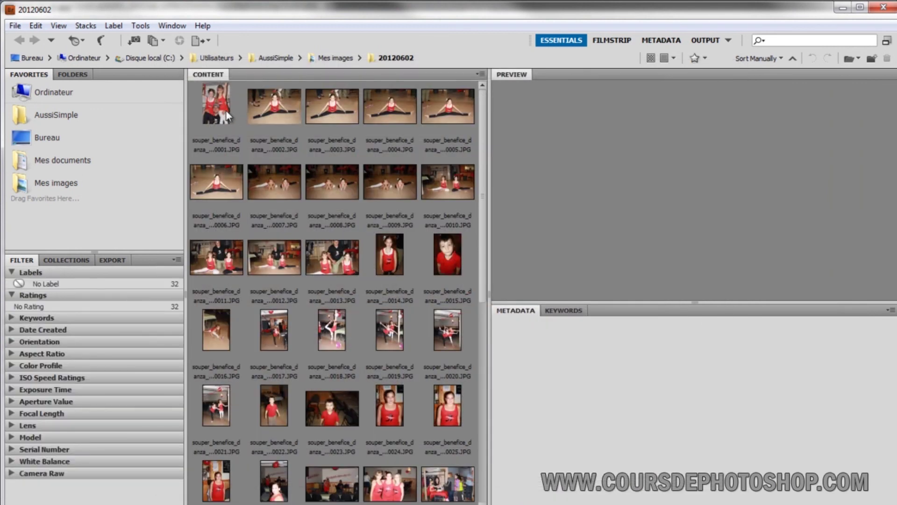
# - Preview the first two imported photos and examine the file properties of souper_benefice_danza_fuzion_0002.JPG
pyautogui.click(230, 116)
pyautogui.click(263, 115)
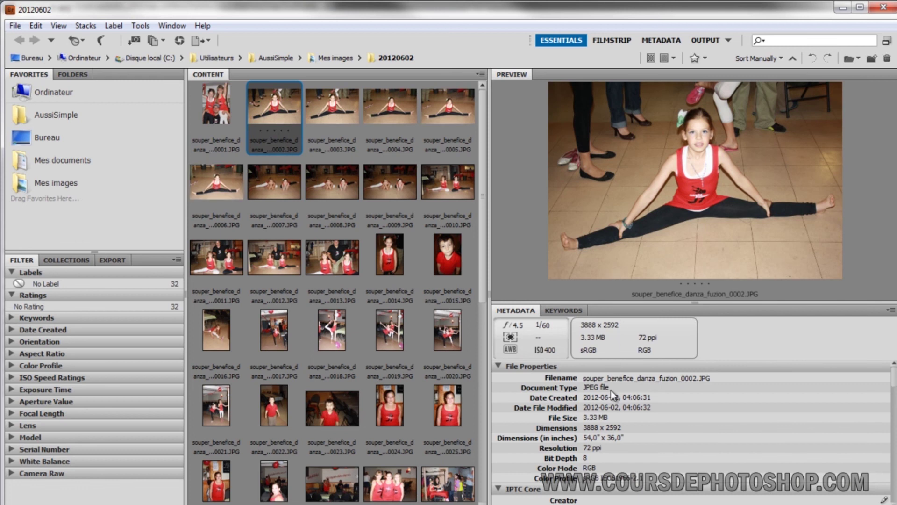
pyautogui.scroll(-2, 605, 456)
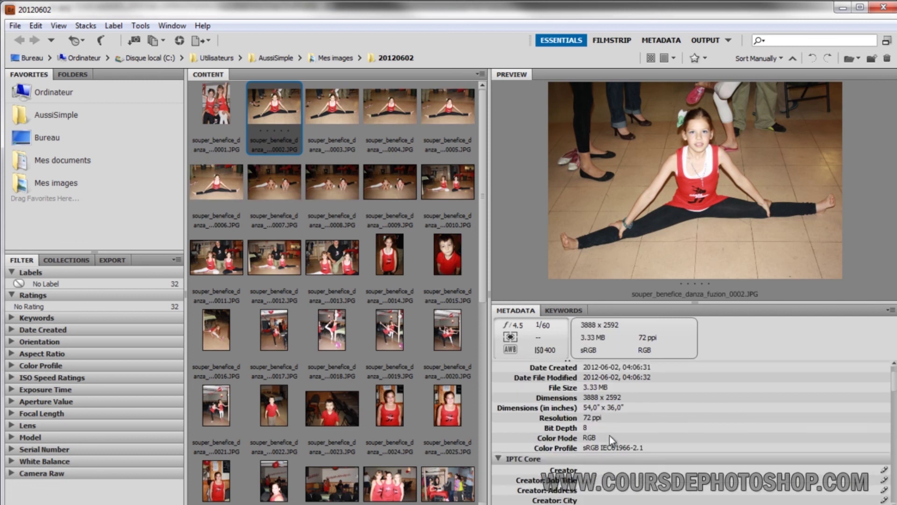
pyautogui.scroll(2, 609, 436)
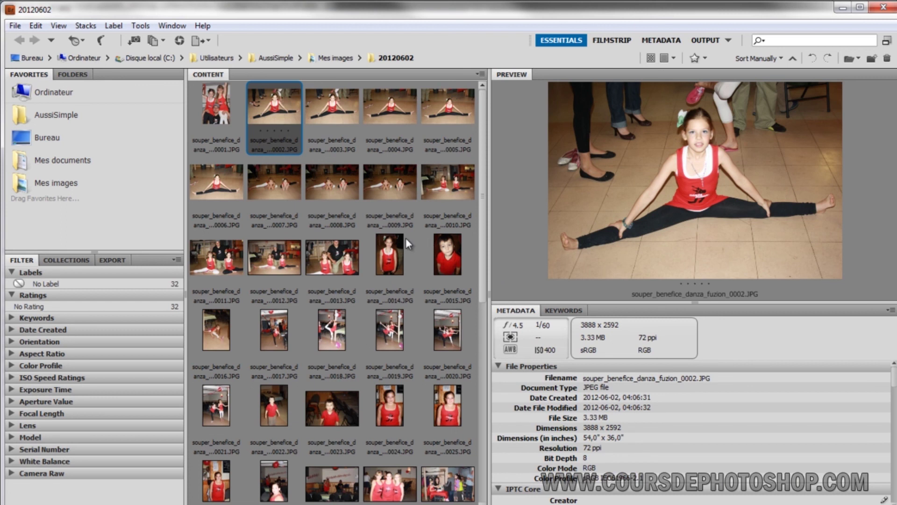